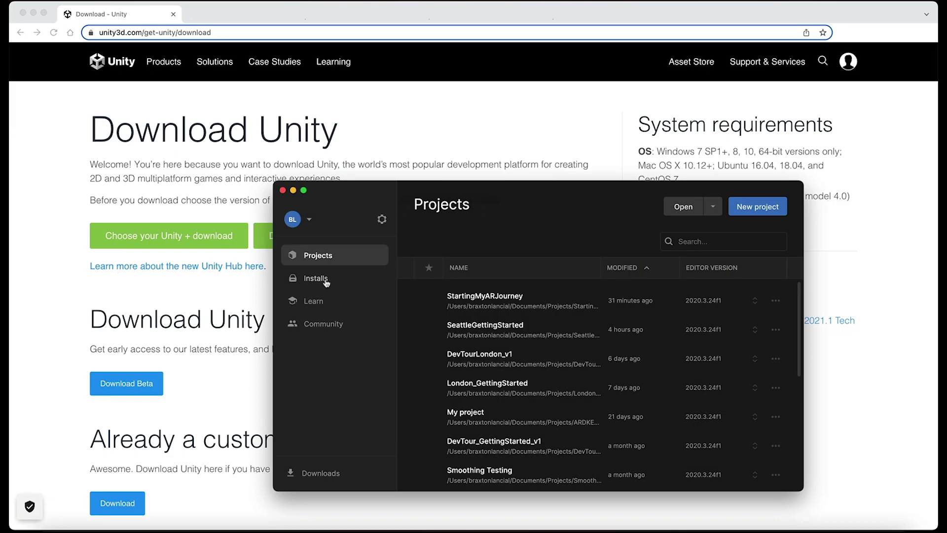
- Install Unity 2021.3.11f1 with Android and iOS build support, accepting the Android SDK/NDK terms
click(326, 279)
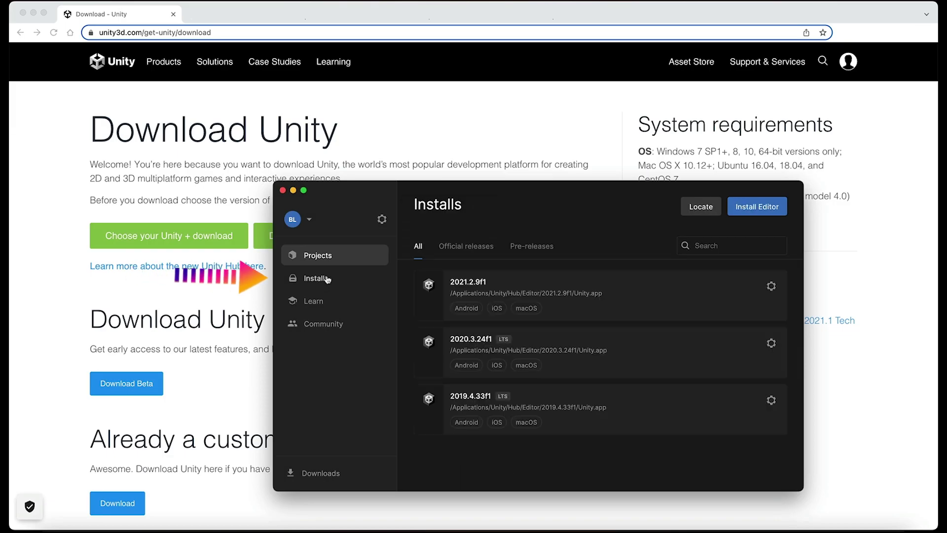
click(760, 209)
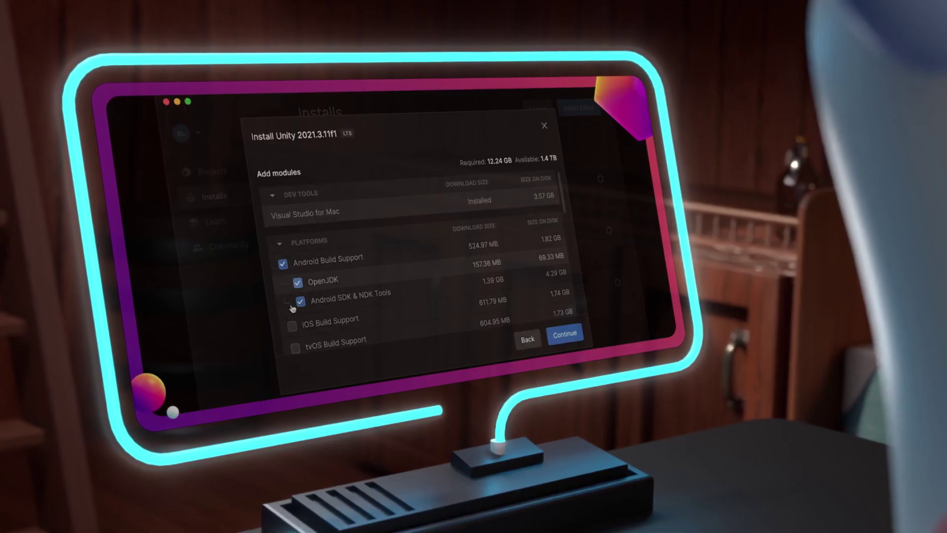
click(294, 326)
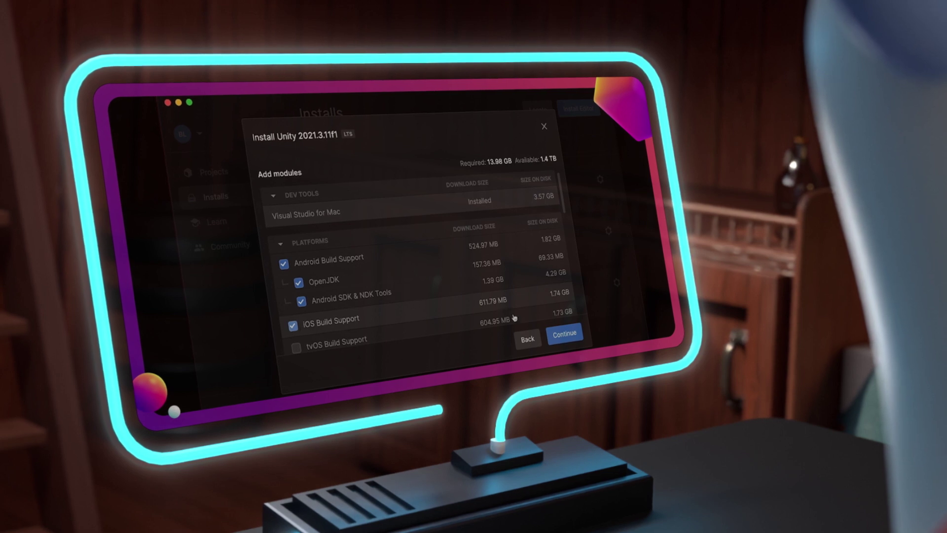
click(564, 335)
click(290, 346)
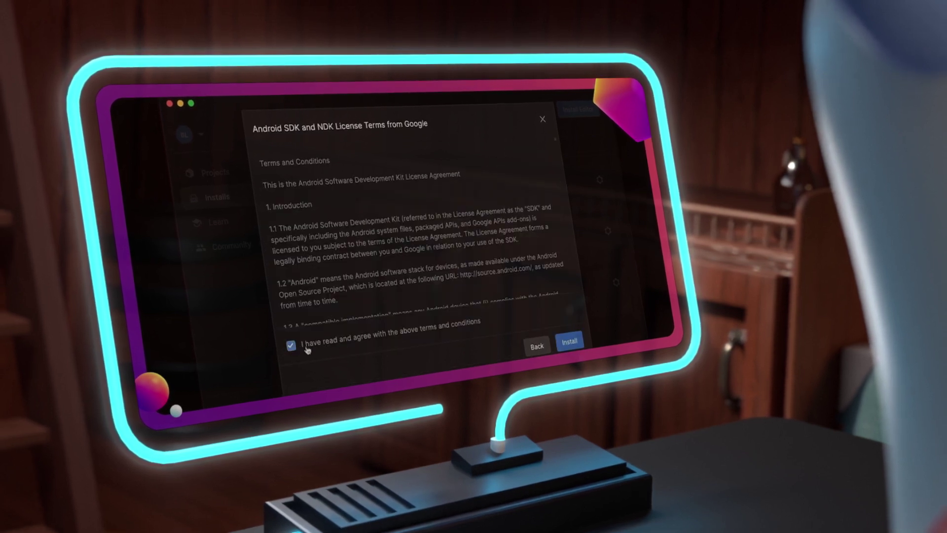
click(571, 341)
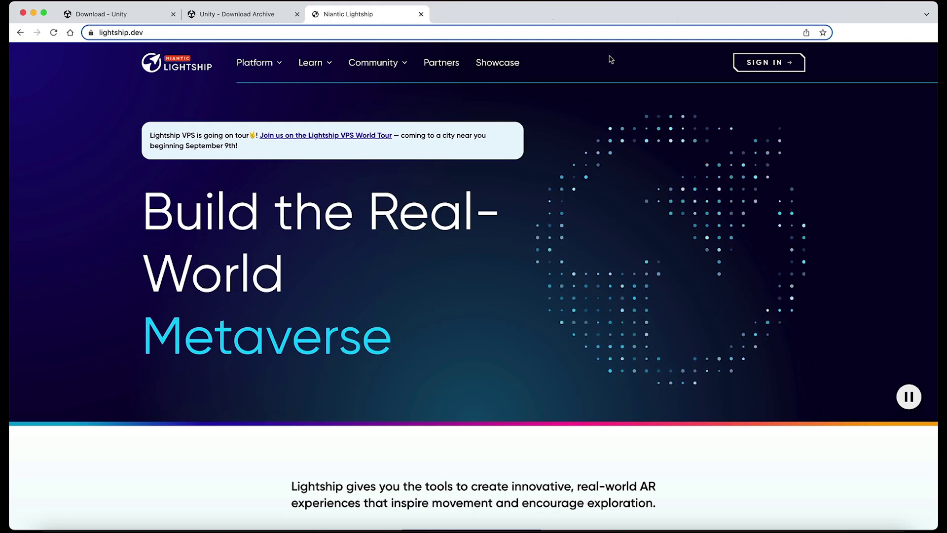
- Sign in to lightship.dev and download the ARDK v2.2.1 package for Unity
click(772, 63)
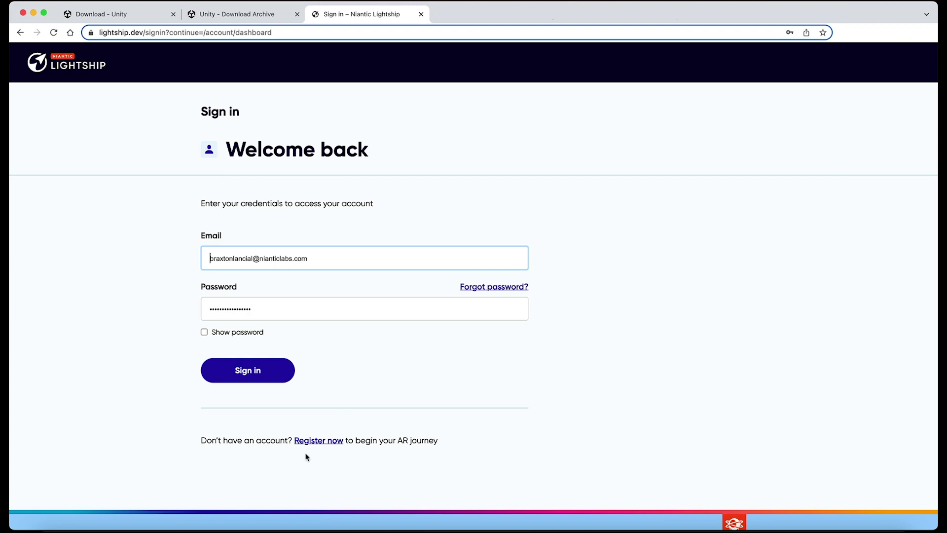
click(252, 373)
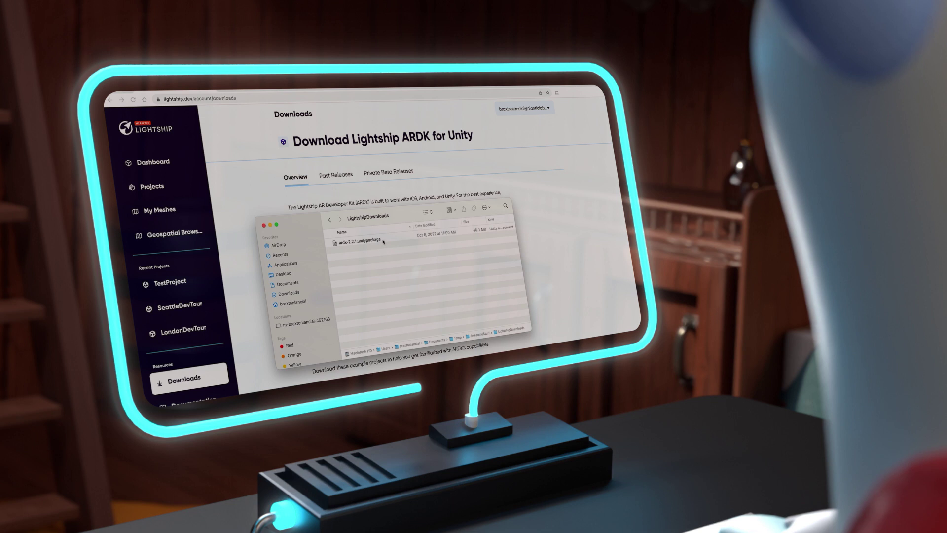
click(383, 240)
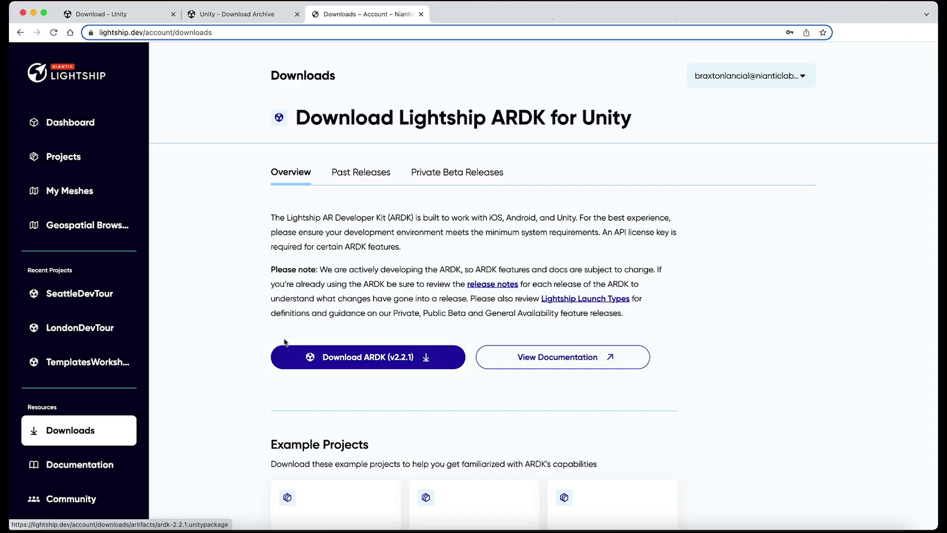
scroll(275, 331, down, 7)
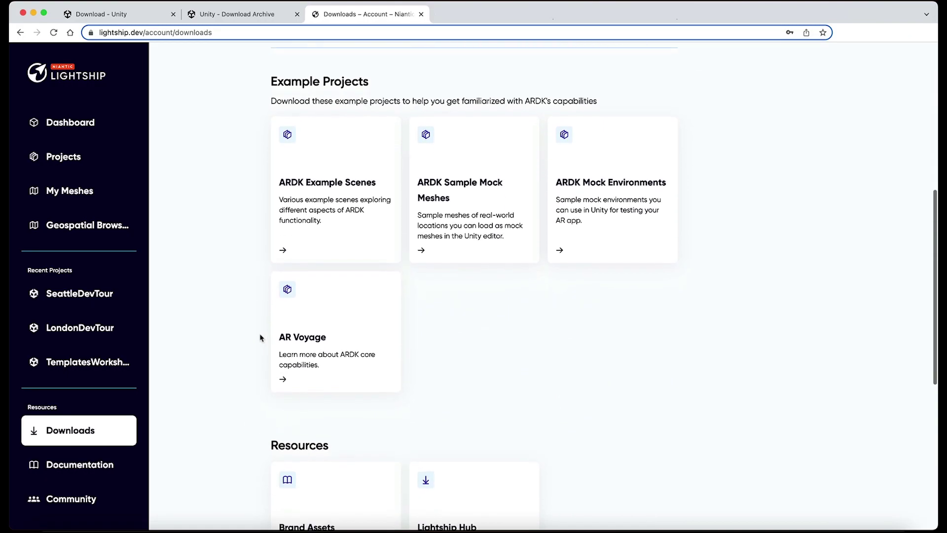
scroll(469, 302, down, 4)
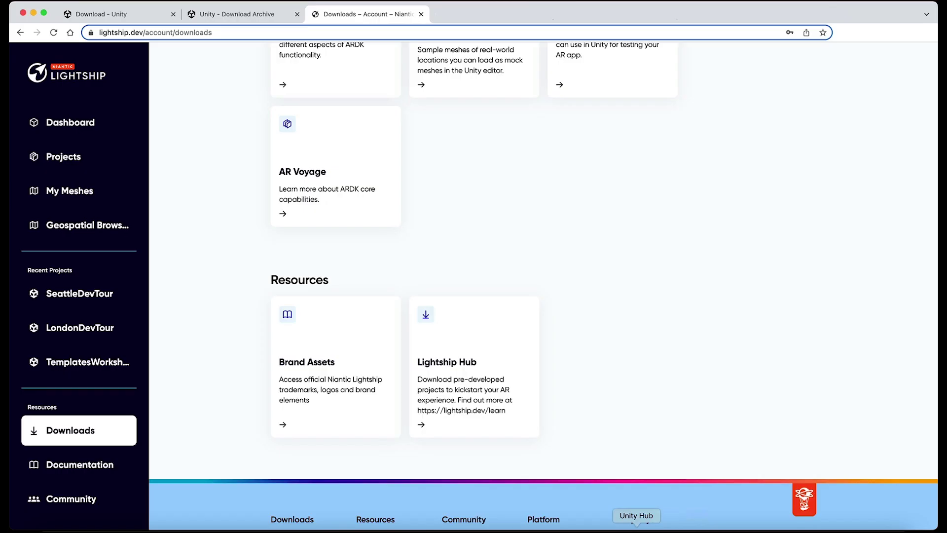
click(636, 528)
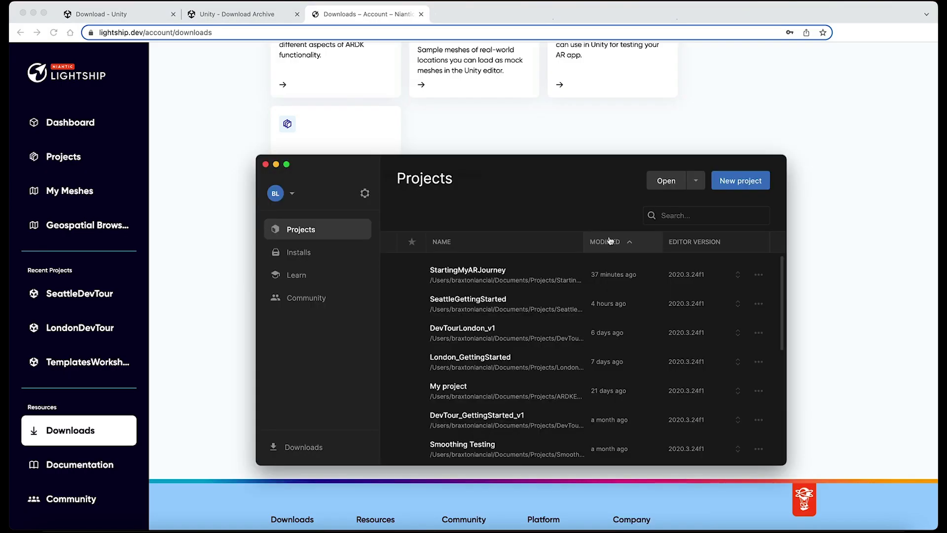
- Create a 3D Mobile template project named StartingMyARJourney_2
click(741, 181)
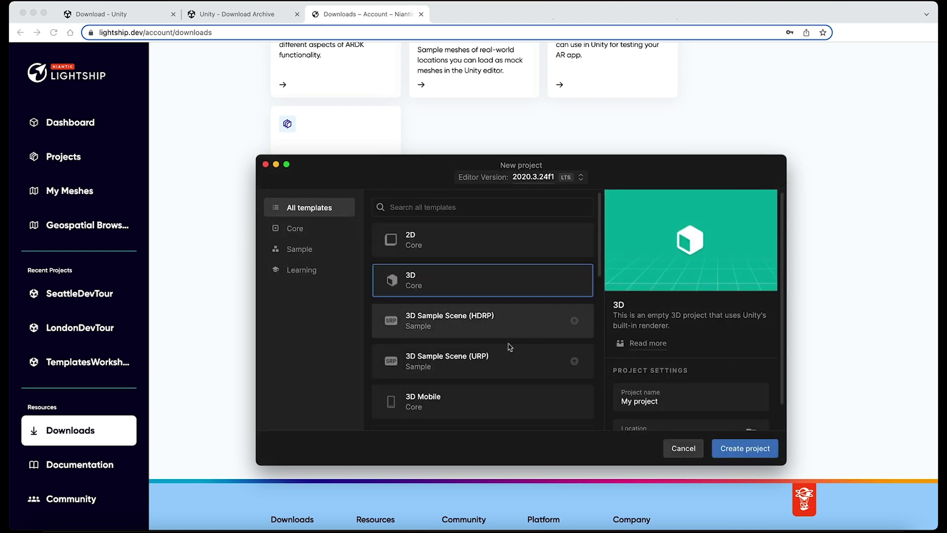
scroll(501, 306, down, 1)
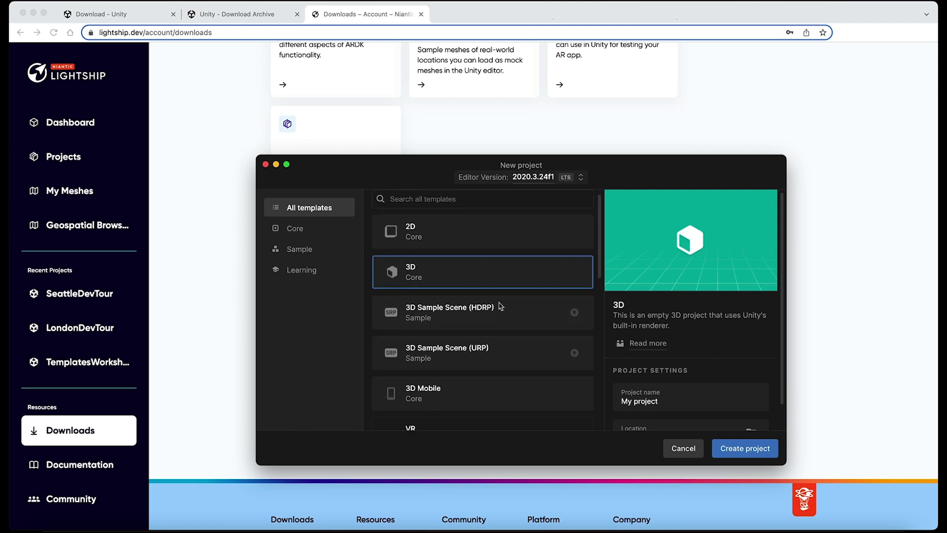
click(502, 359)
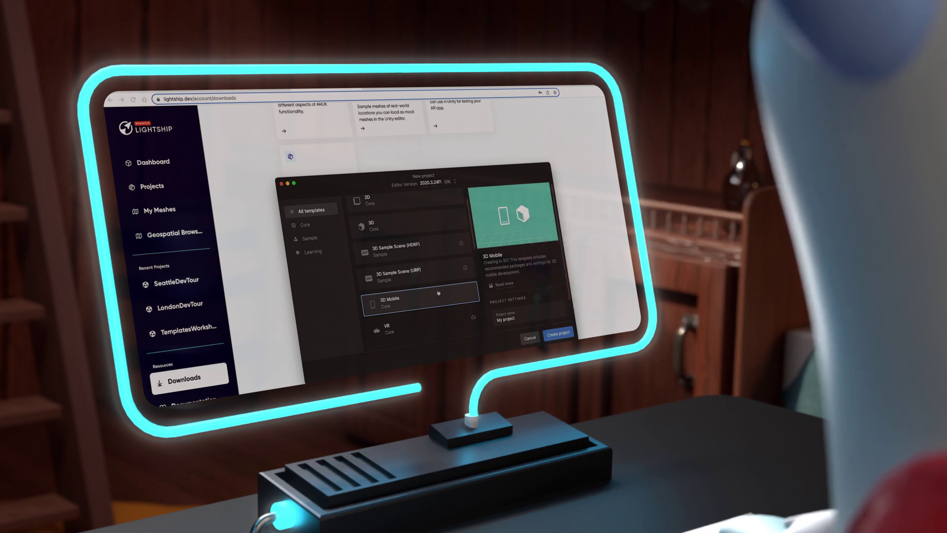
scroll(525, 291, down, 1)
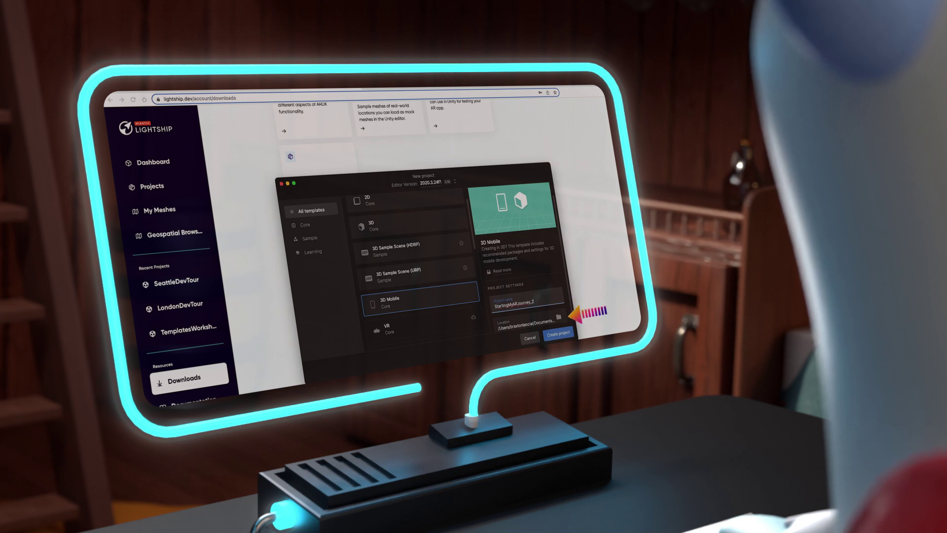
scroll(557, 317, down, 1)
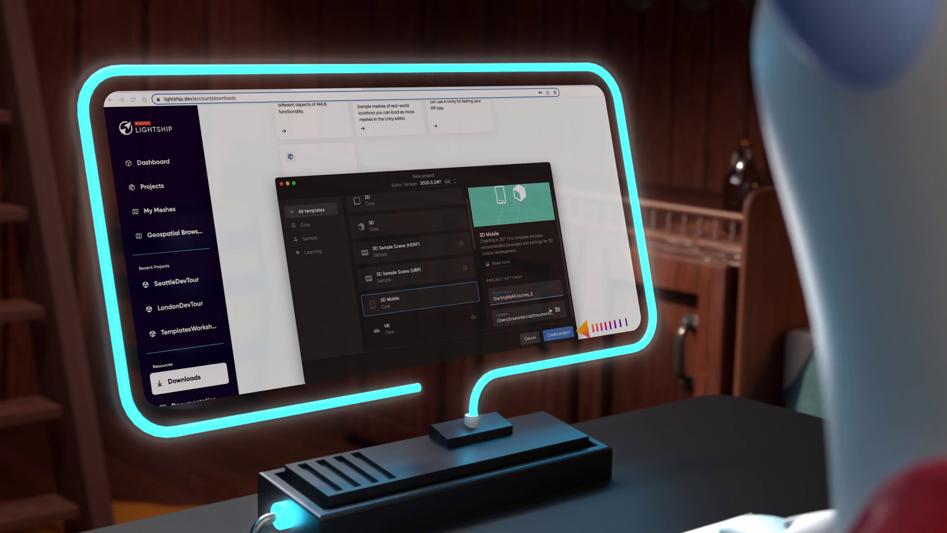
click(558, 334)
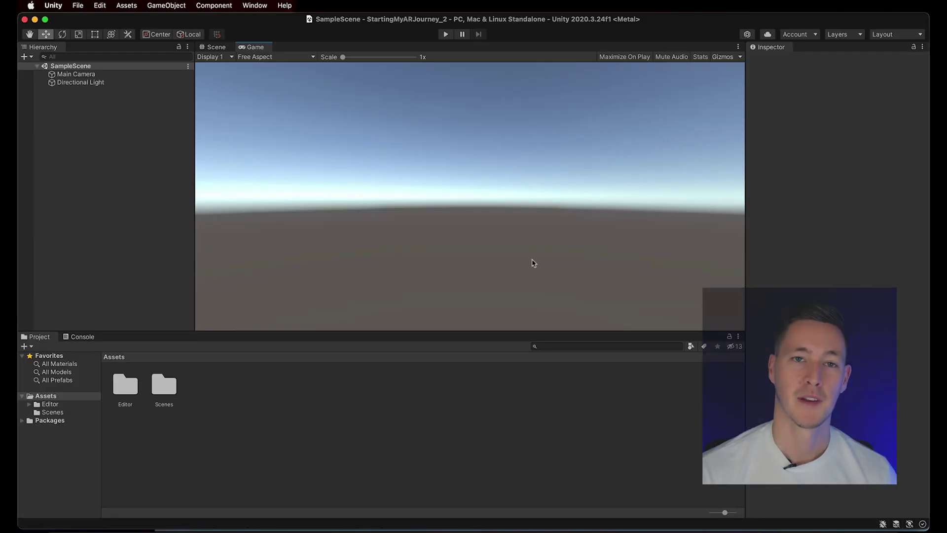
- Import the ardk-2.2.1 custom package from the StartingYourARJourney folder with all its files
click(127, 5)
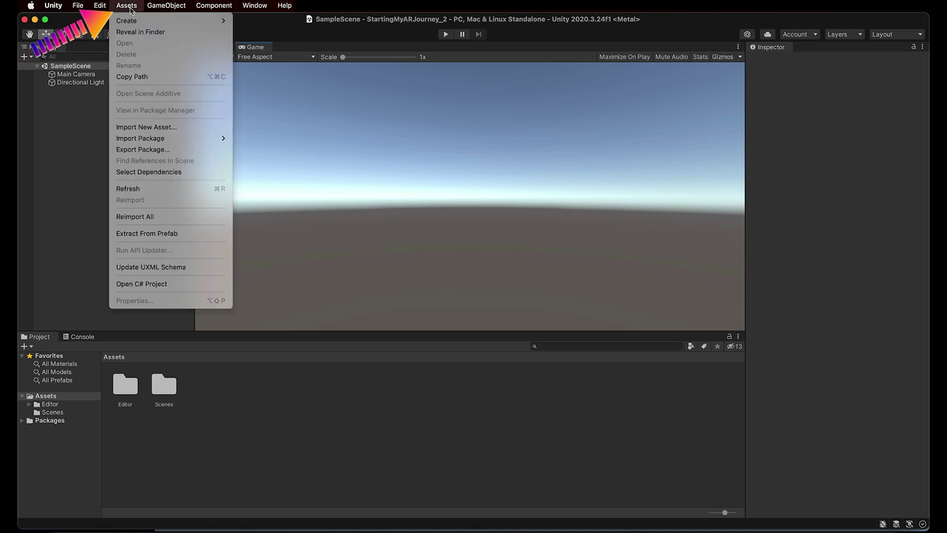
mouse_move(197, 139)
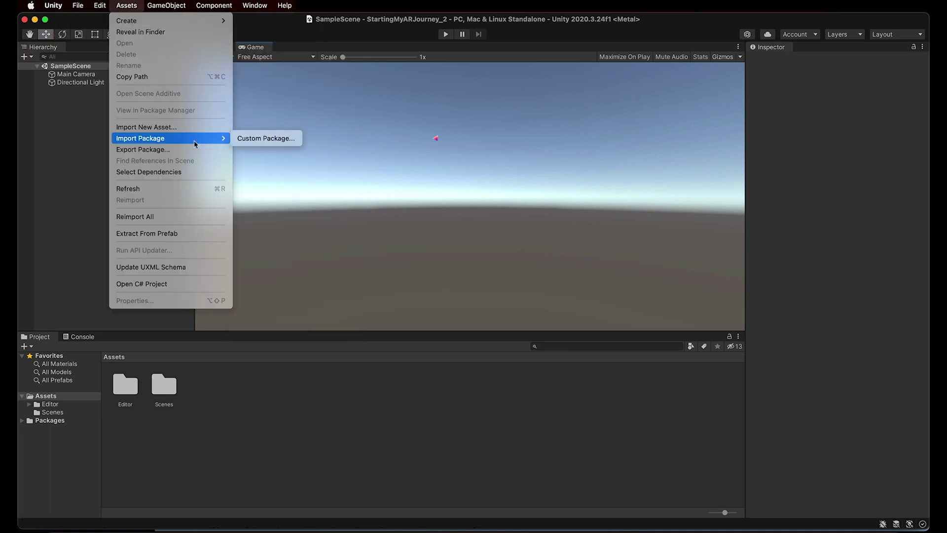
click(262, 140)
scroll(419, 193, down, 5)
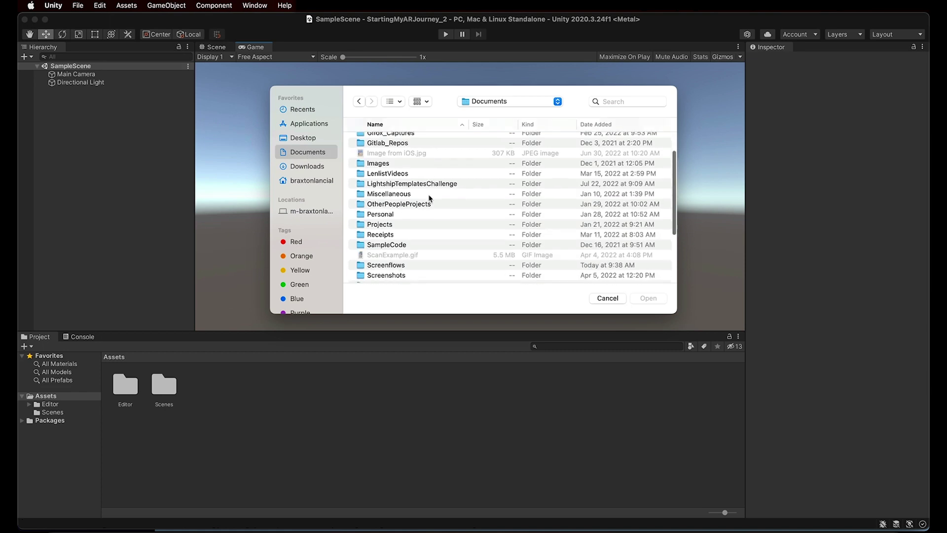
click(422, 197)
double_click(435, 195)
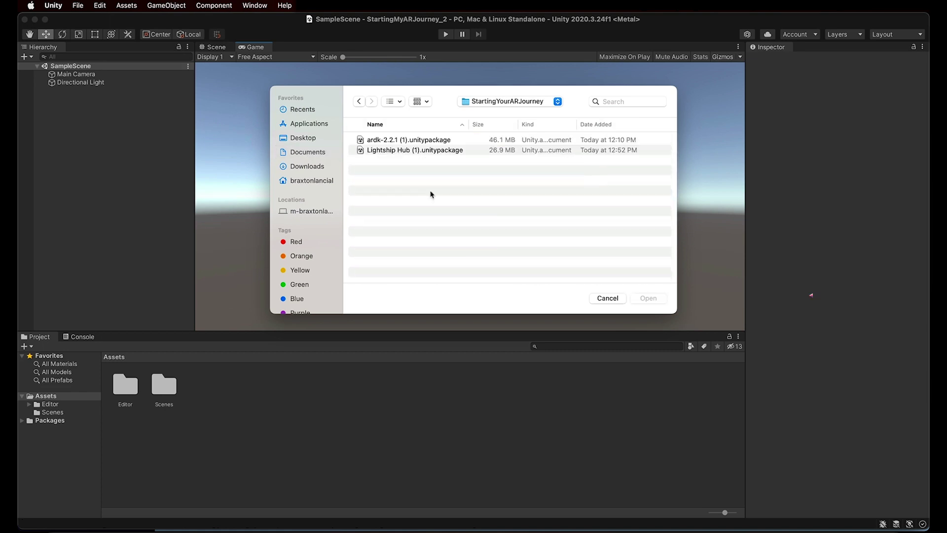
double_click(449, 141)
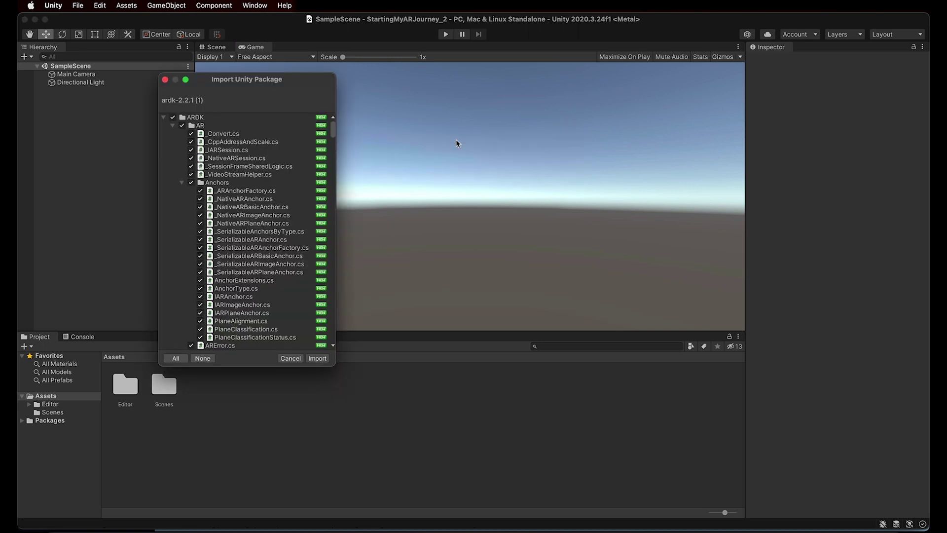
click(318, 359)
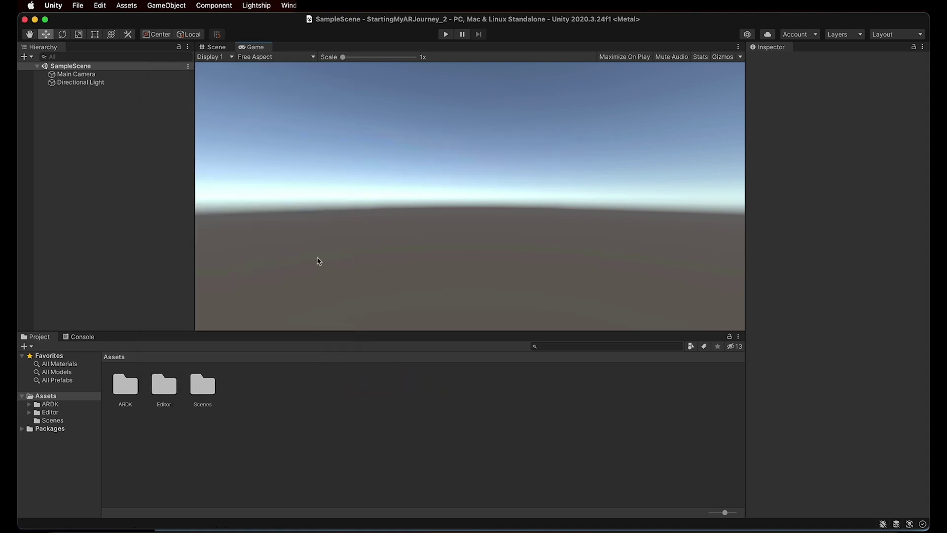
- Import the Lightship Hub unitypackage as a custom package
click(128, 8)
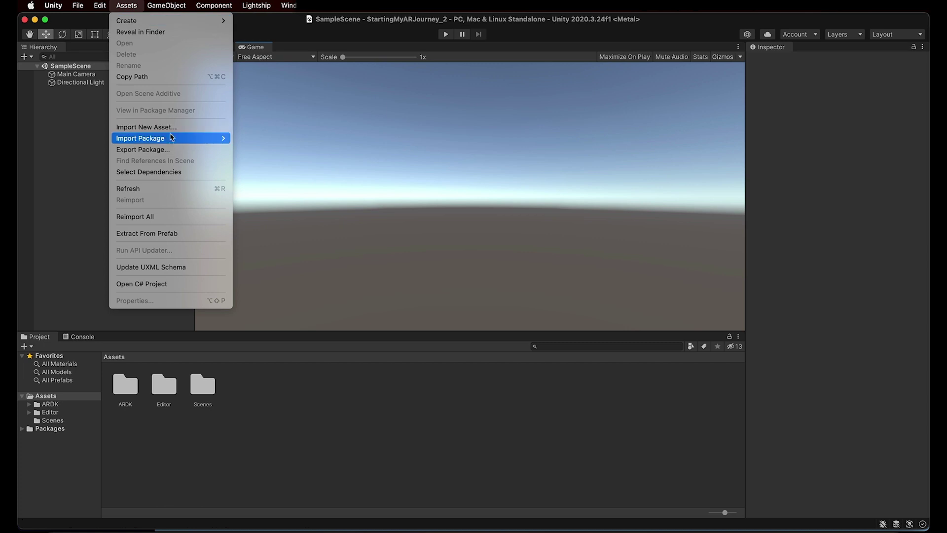
mouse_move(176, 142)
click(242, 141)
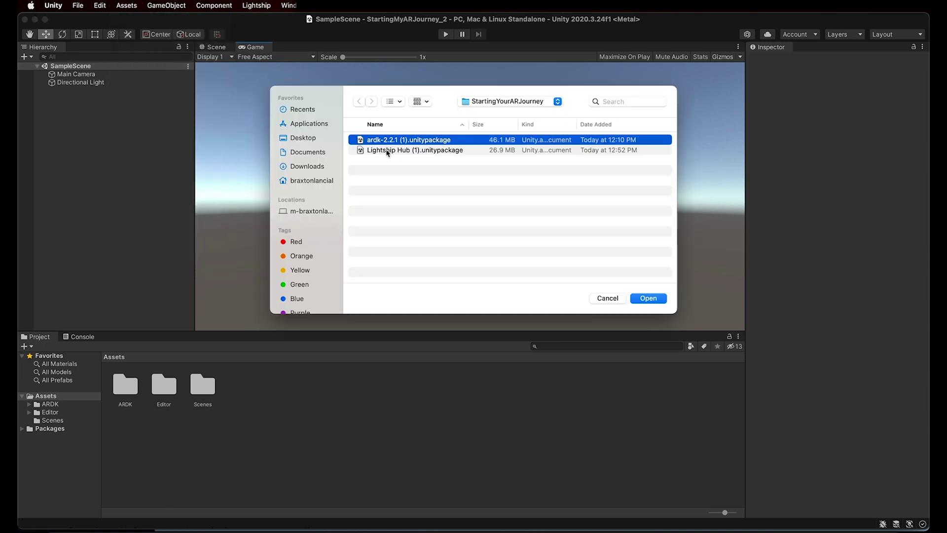
double_click(436, 151)
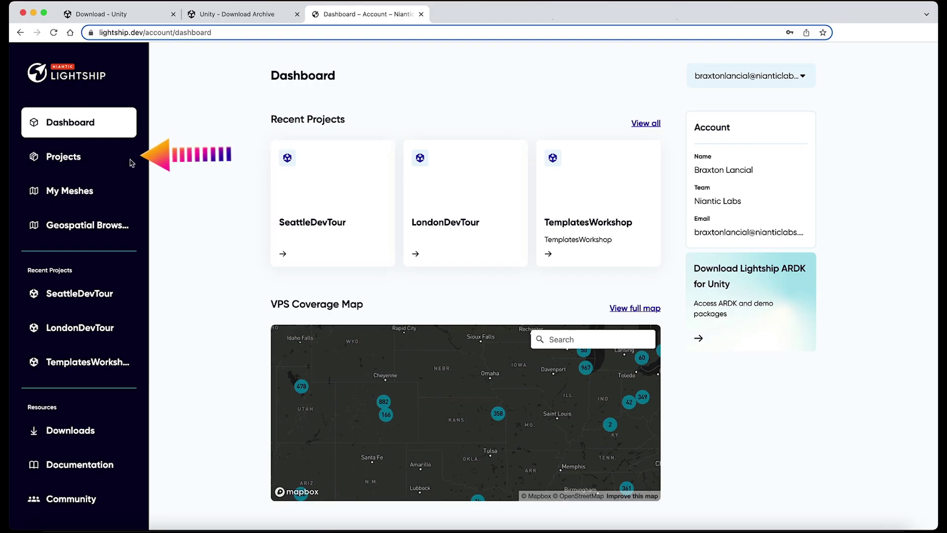
- Create a Lightship project named TestProject, then generate and copy its API key
click(96, 161)
click(365, 139)
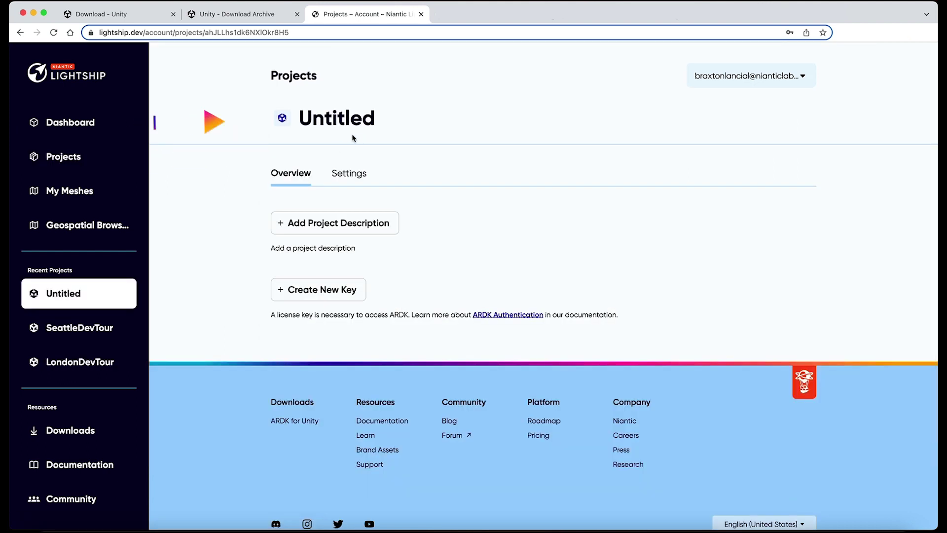
click(340, 118)
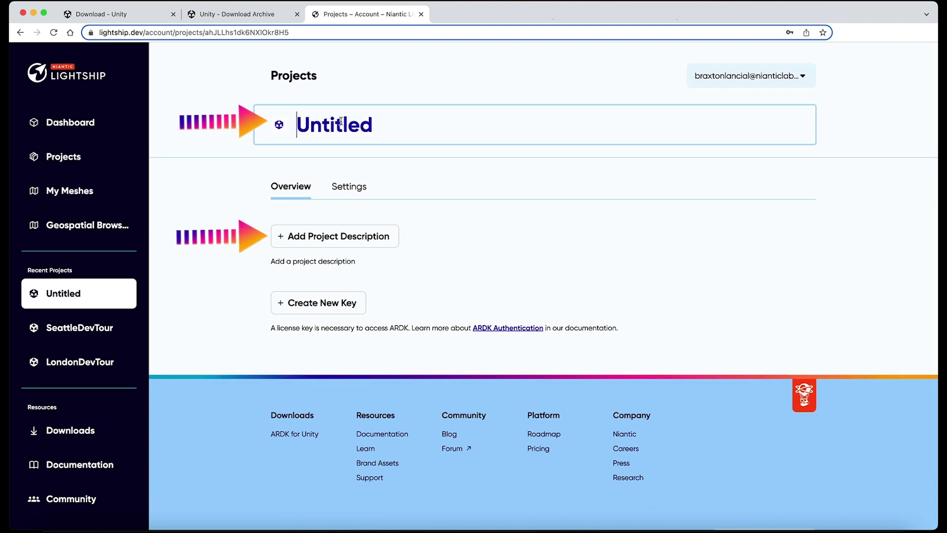
text(TestProject)
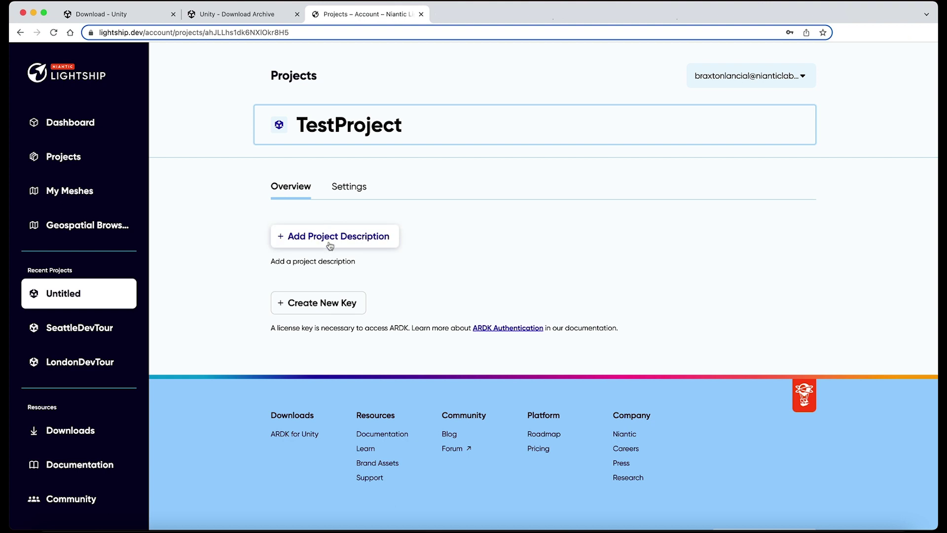
click(323, 302)
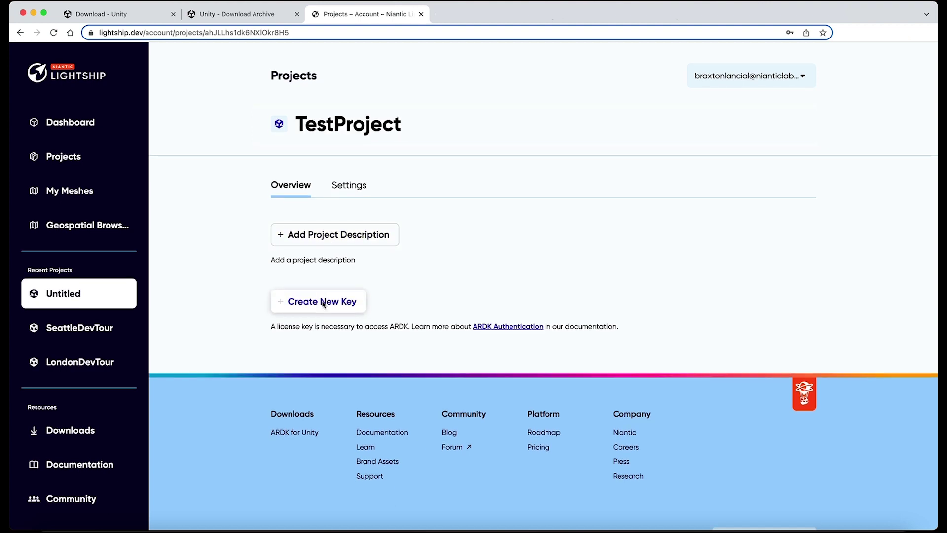
click(298, 319)
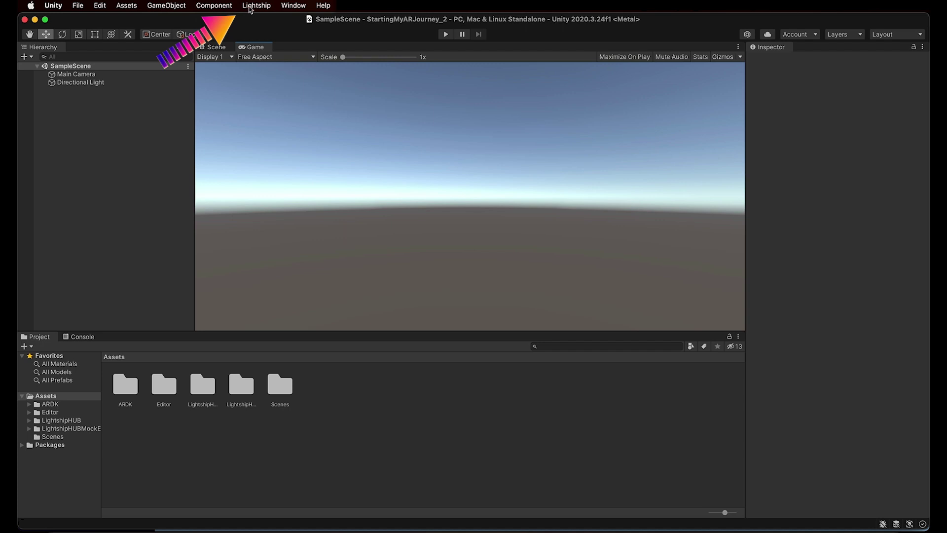
- Paste the API key into the Lightship Configuration Helper and run Setup
click(250, 7)
mouse_move(266, 21)
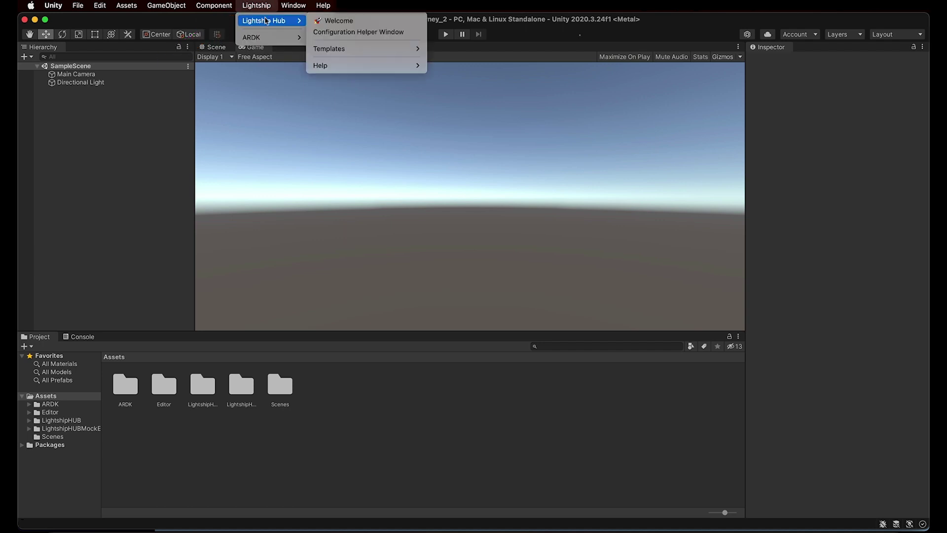
click(348, 32)
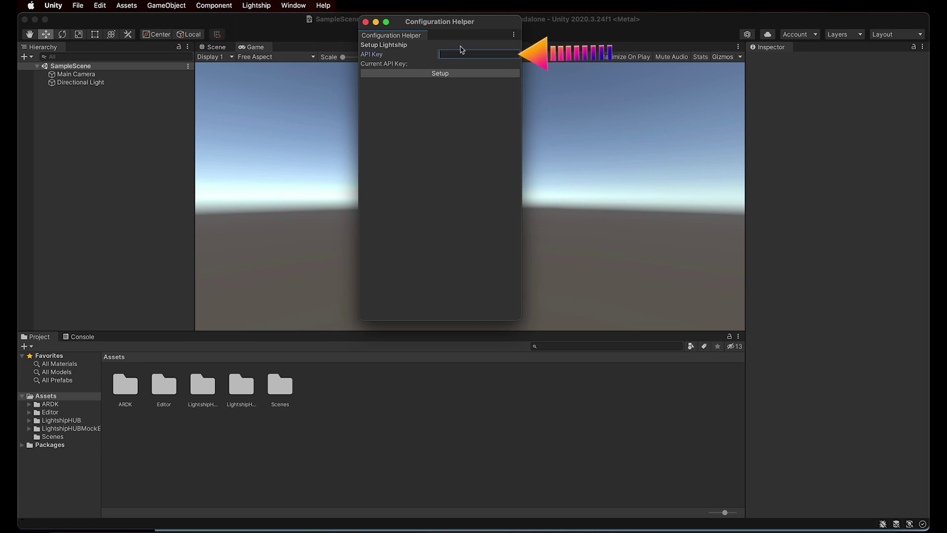
key(super+v)
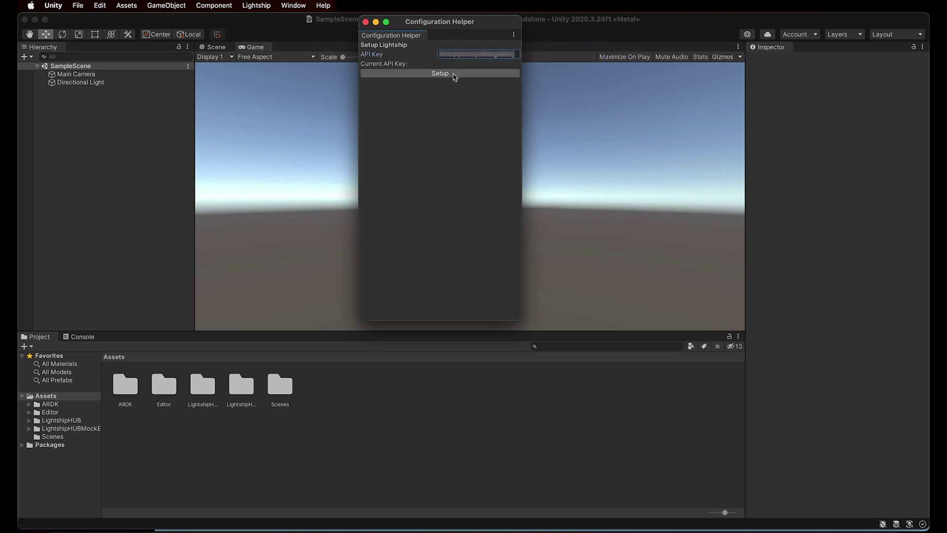
click(453, 75)
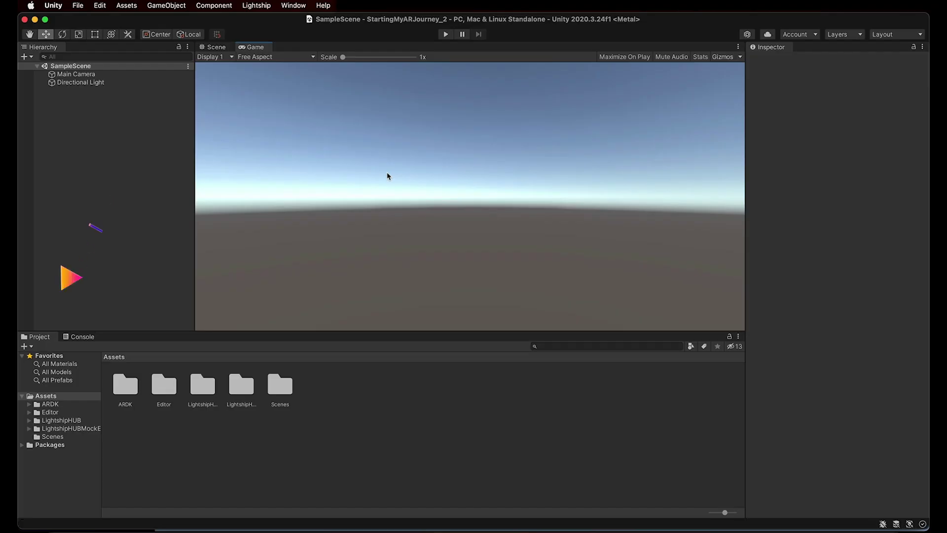
- Create a Resources folder under Assets and open it
right_click(72, 400)
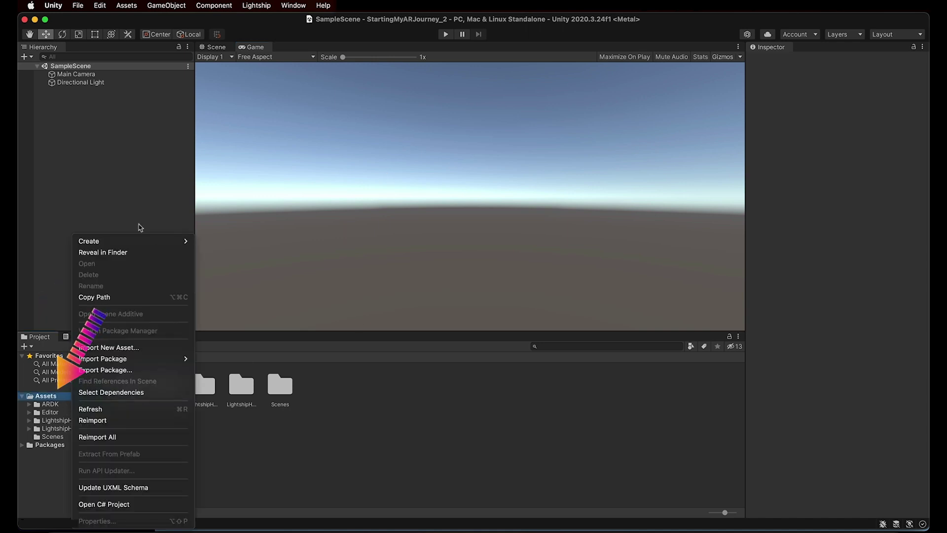
mouse_move(133, 239)
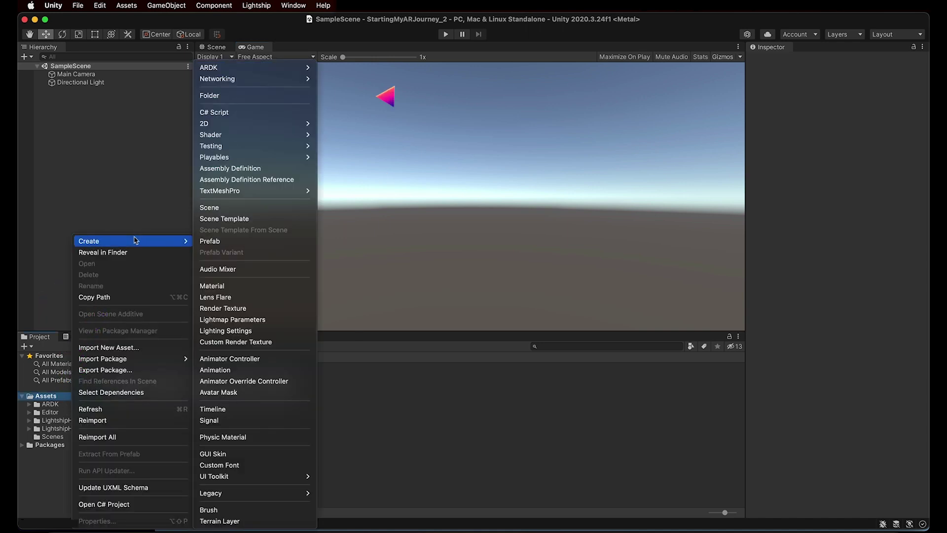
click(284, 97)
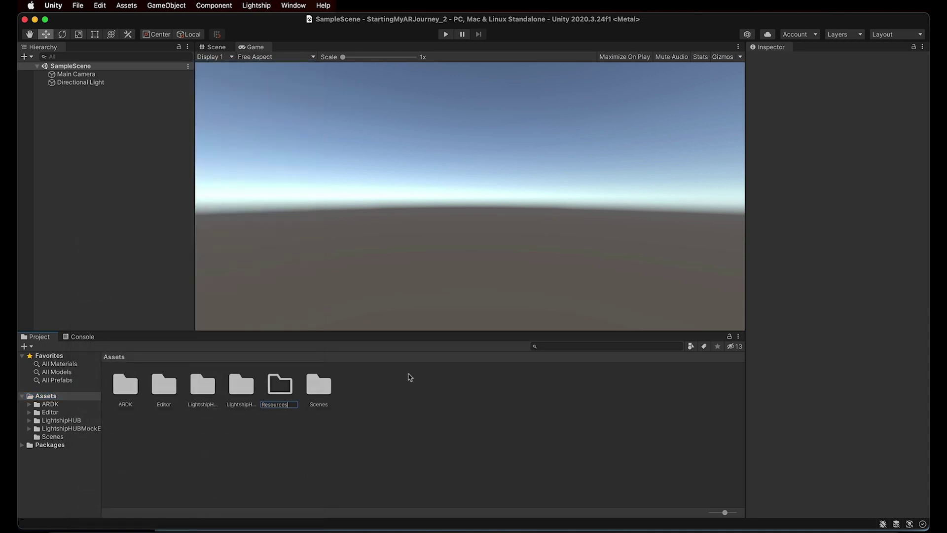
key(Return)
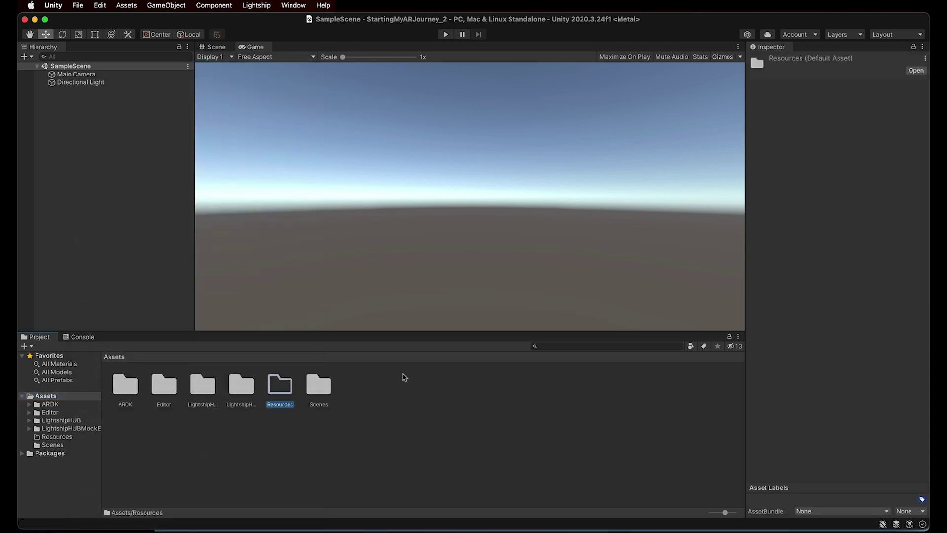
double_click(281, 391)
- Create an ARDK subfolder inside Resources and open it
right_click(227, 386)
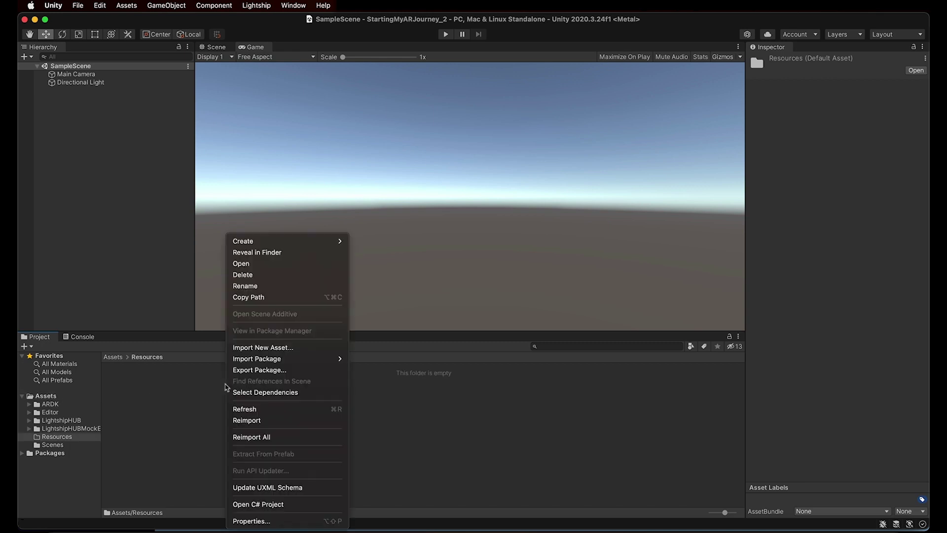
mouse_move(286, 240)
click(400, 96)
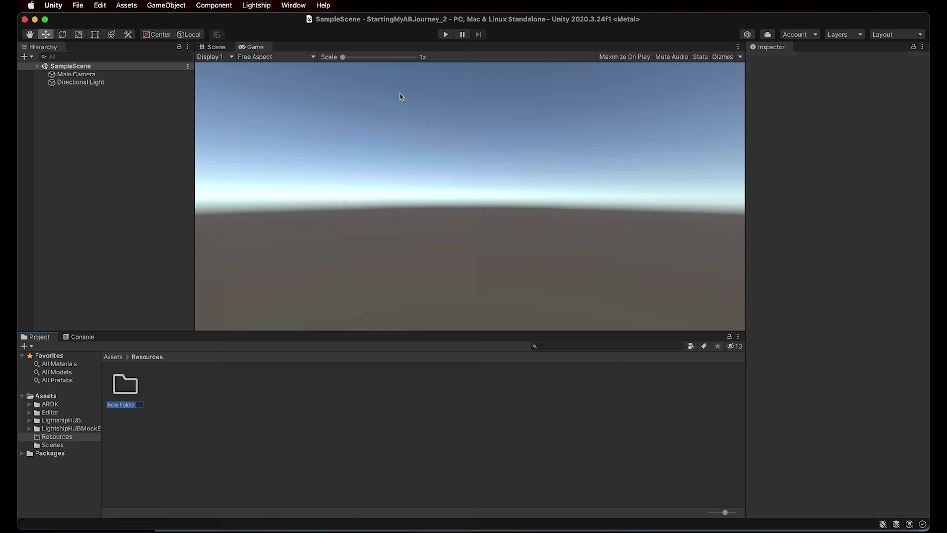
text(ARDK)
key(Return)
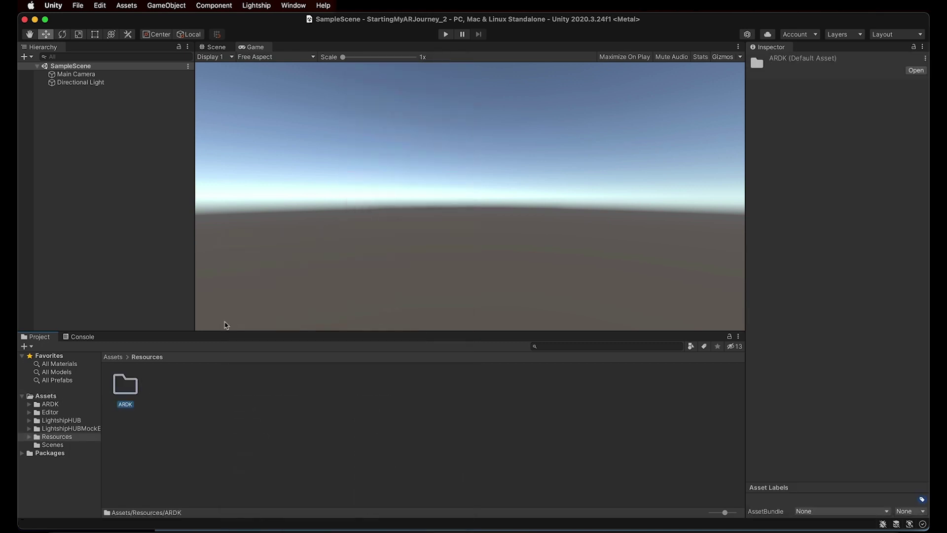
double_click(125, 386)
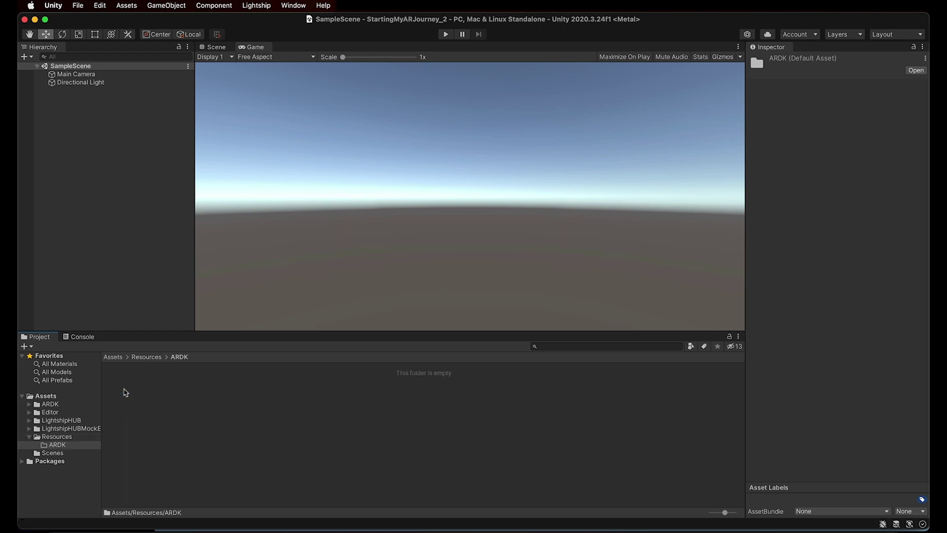
right_click(131, 385)
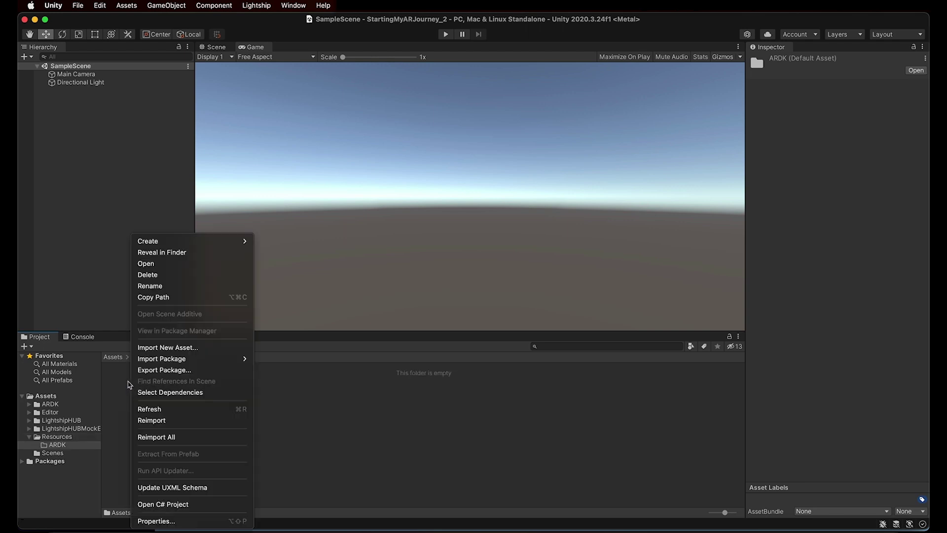
- Create an ArdkAuthConfig asset in Resources/ARDK and paste the API key into Api Key
mouse_move(202, 247)
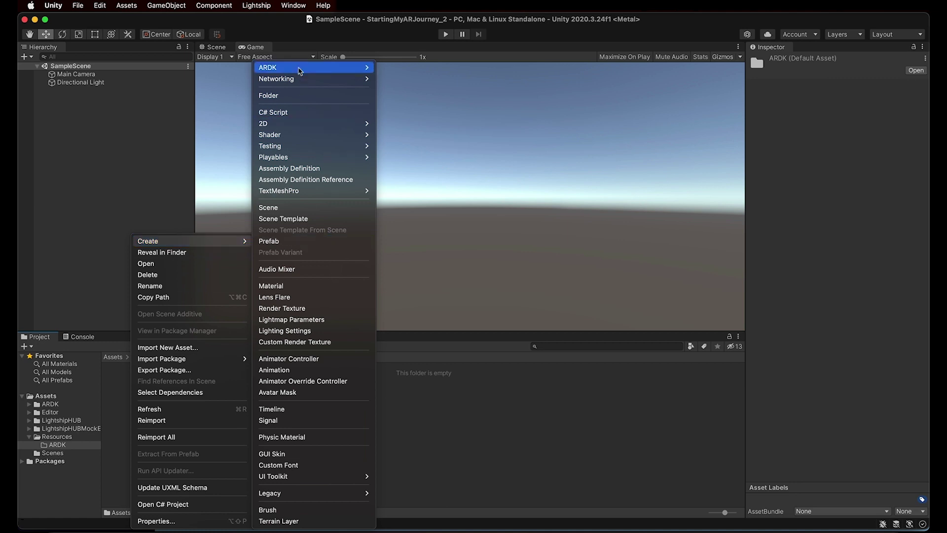
mouse_move(300, 69)
click(410, 79)
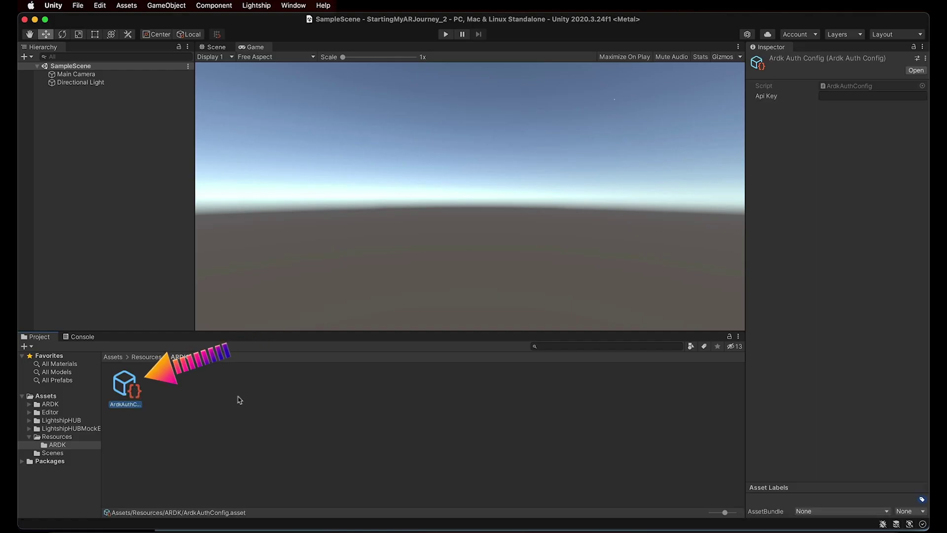
click(860, 96)
key(super+v)
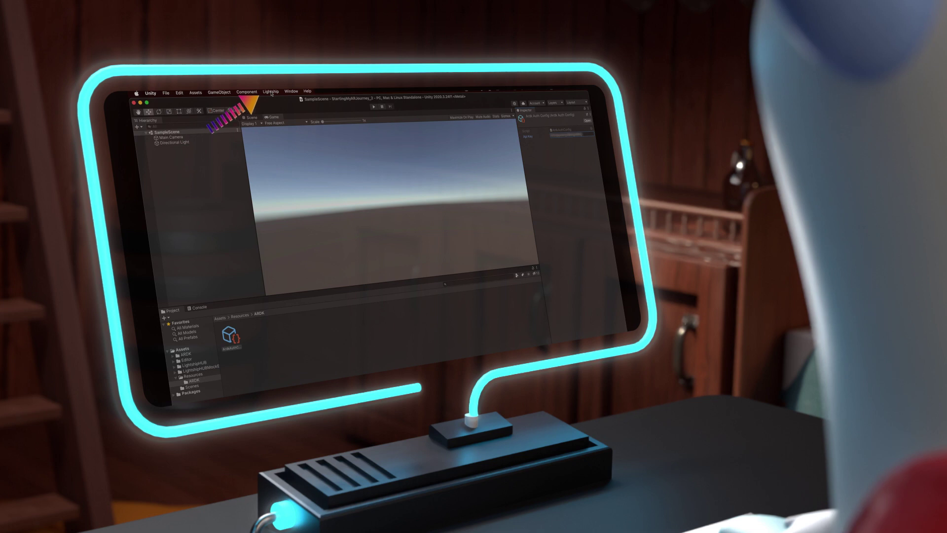
- Open the Lightship Welcome window and scroll through its Templates gallery
click(271, 93)
mouse_move(277, 101)
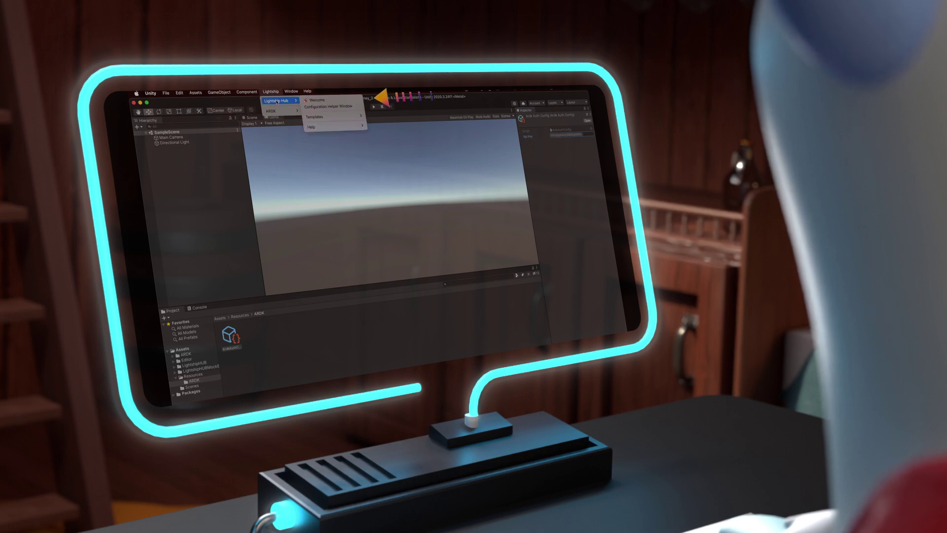
click(329, 101)
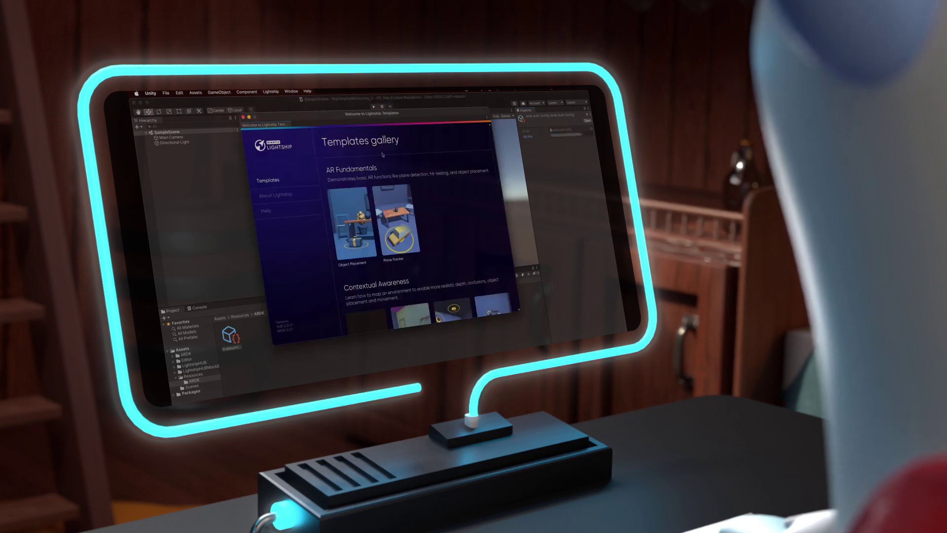
scroll(384, 156, down, 5)
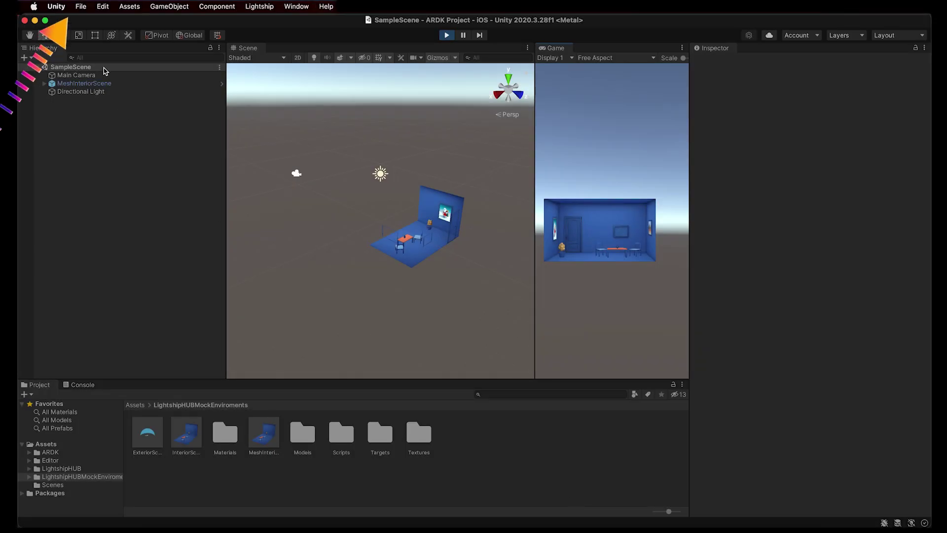
- Review the iOS Build Settings and then the Player Settings
click(82, 8)
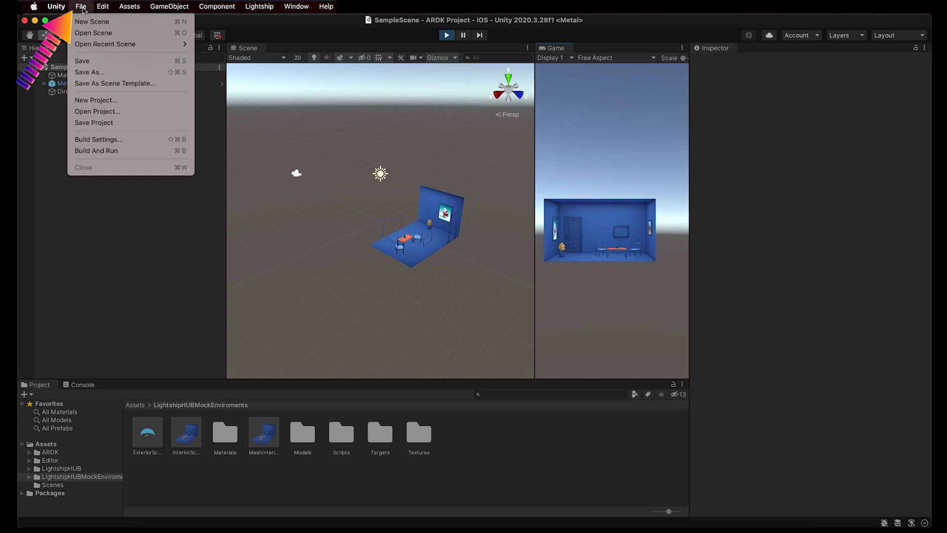
click(101, 140)
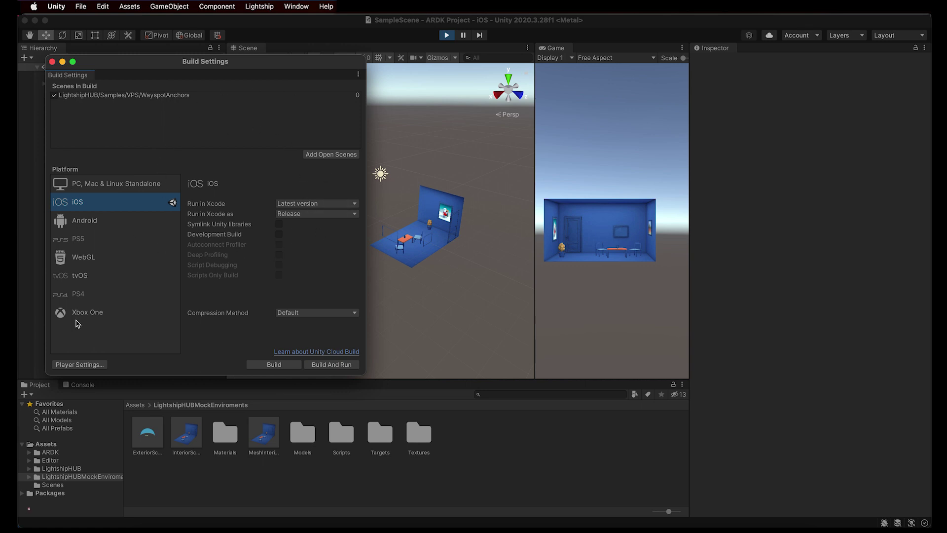
click(79, 365)
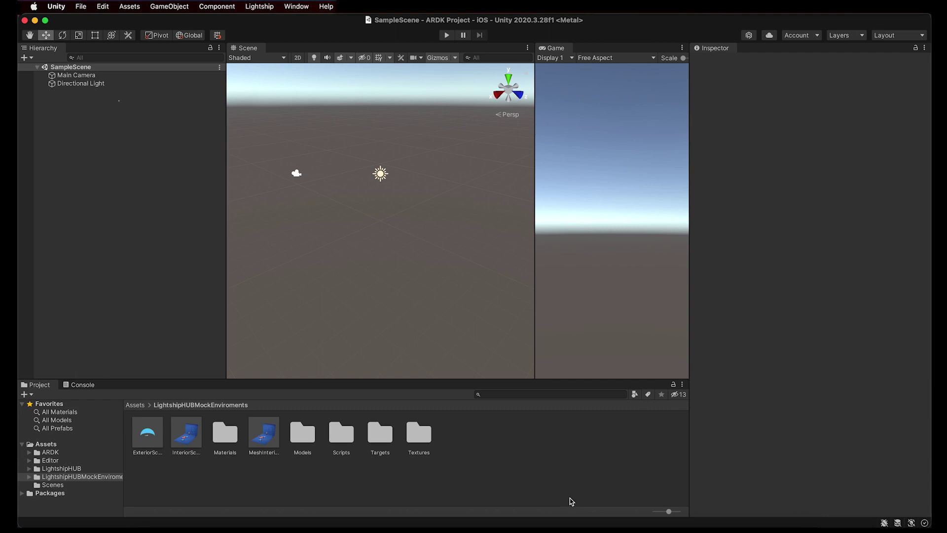
- Set Virtual Studio's Mock Scene to MeshInteriorScene, close the window, and press Play
click(260, 7)
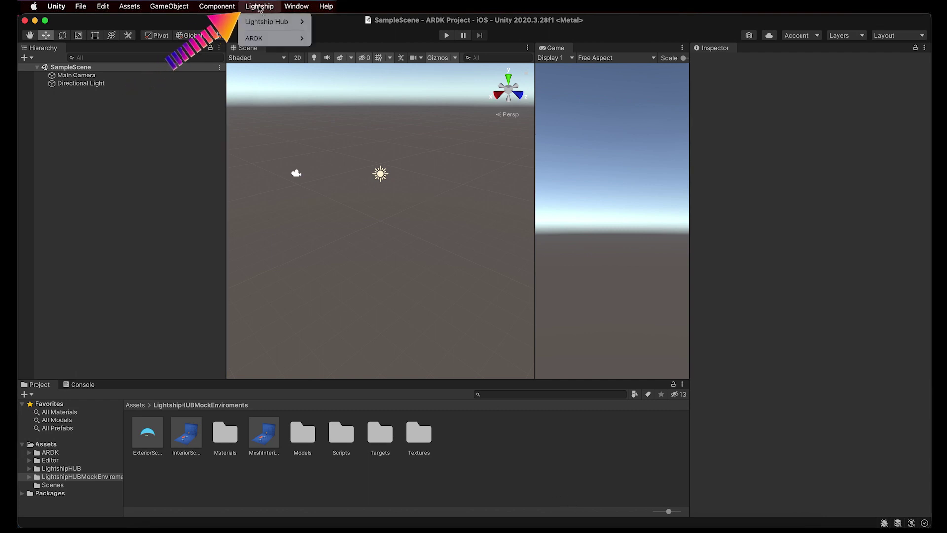
mouse_move(295, 43)
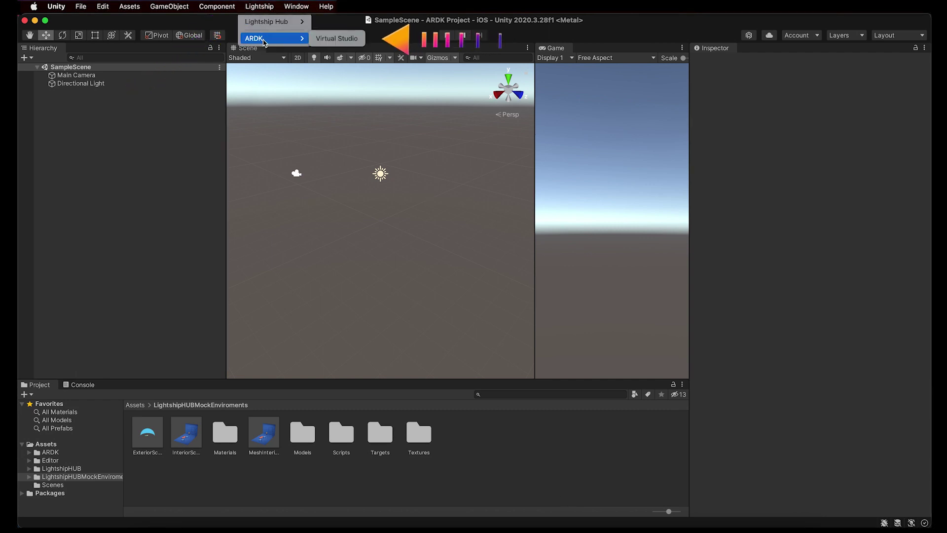
click(321, 41)
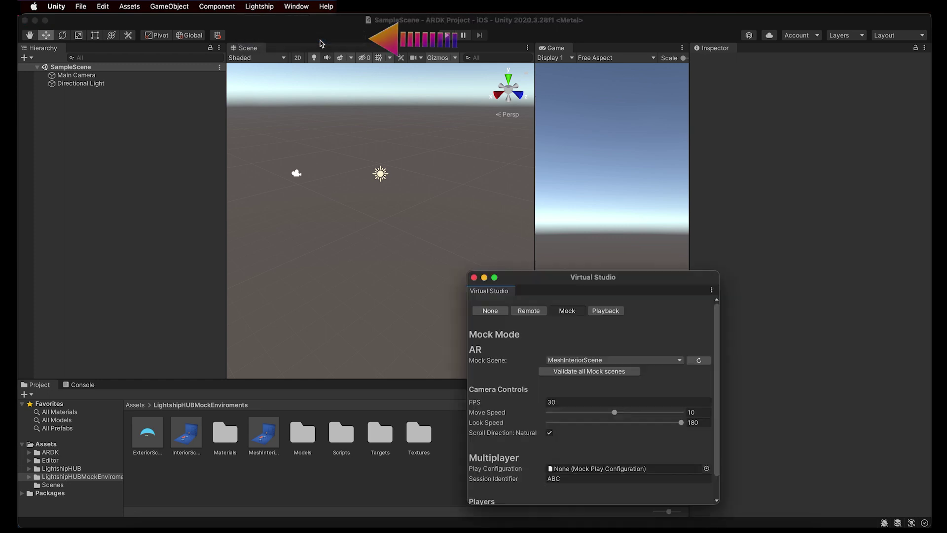
click(626, 361)
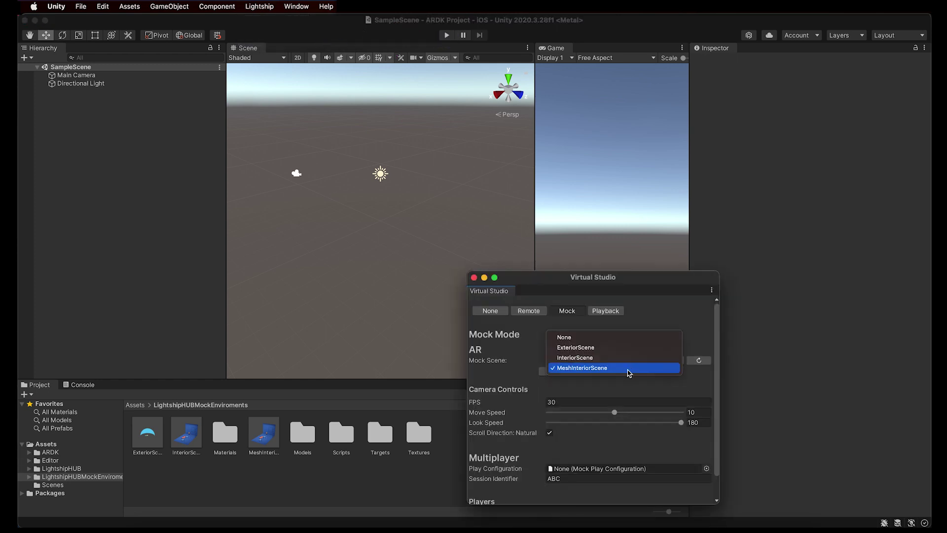
click(627, 369)
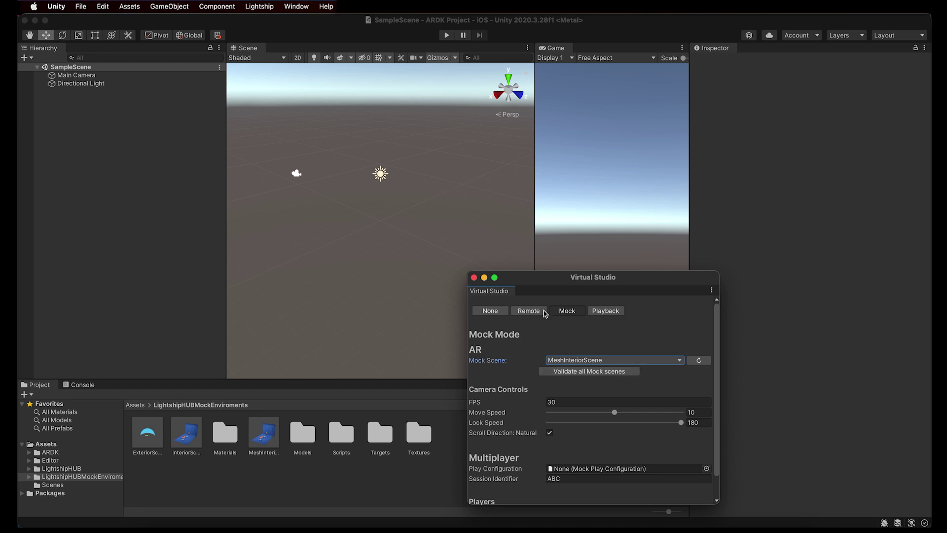
click(474, 278)
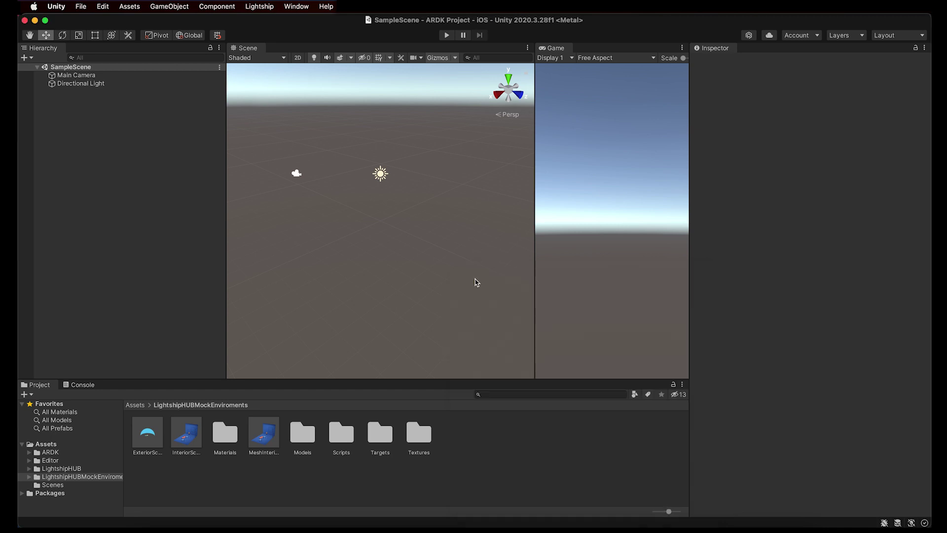
click(447, 35)
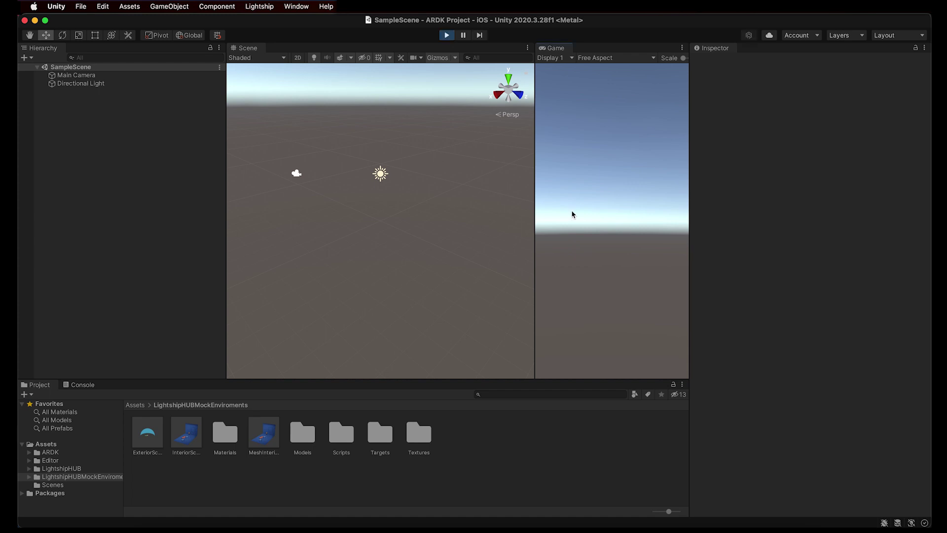